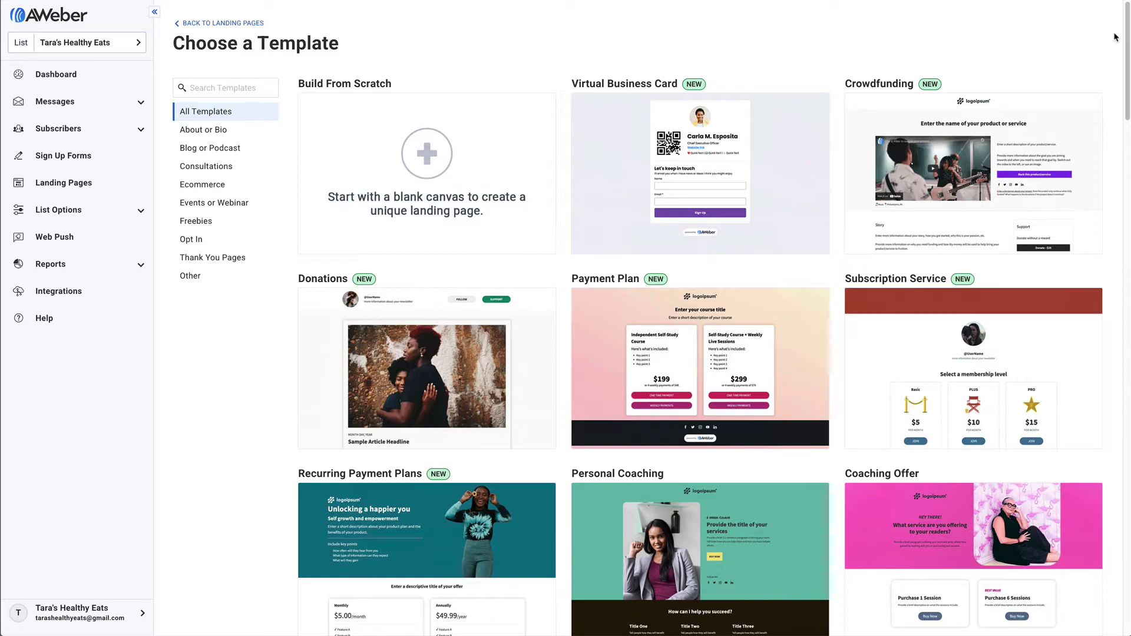
- Pick the Coupon Opt-In template to open its 'Sign up to get 20% off' page in the editor
left_click_drag(1126, 36, 1128, 326)
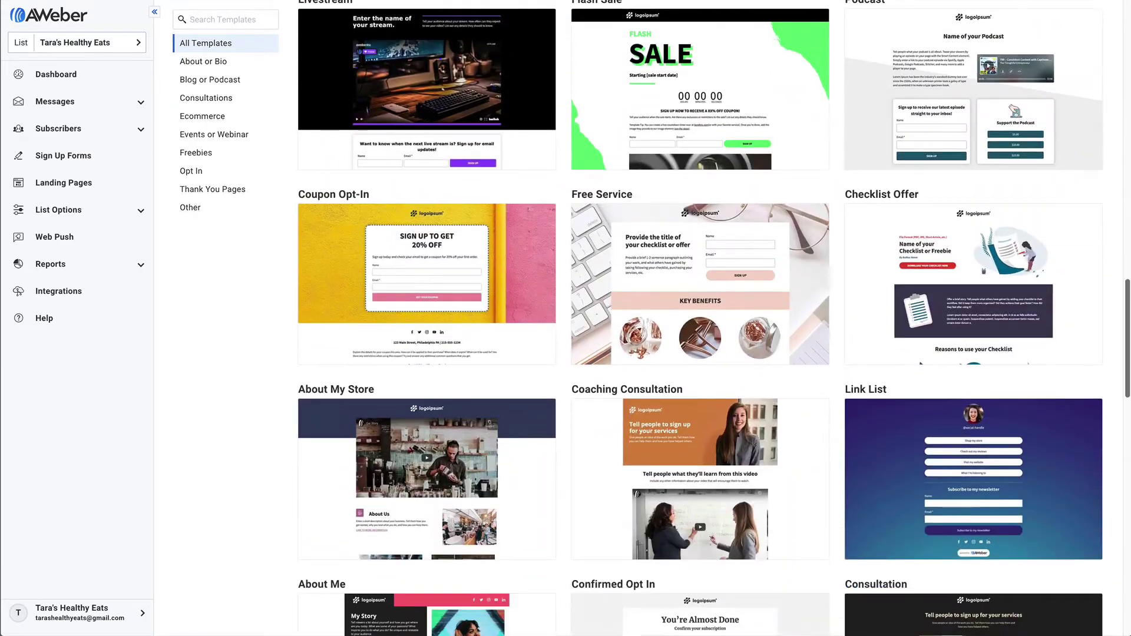
left_click(401, 284)
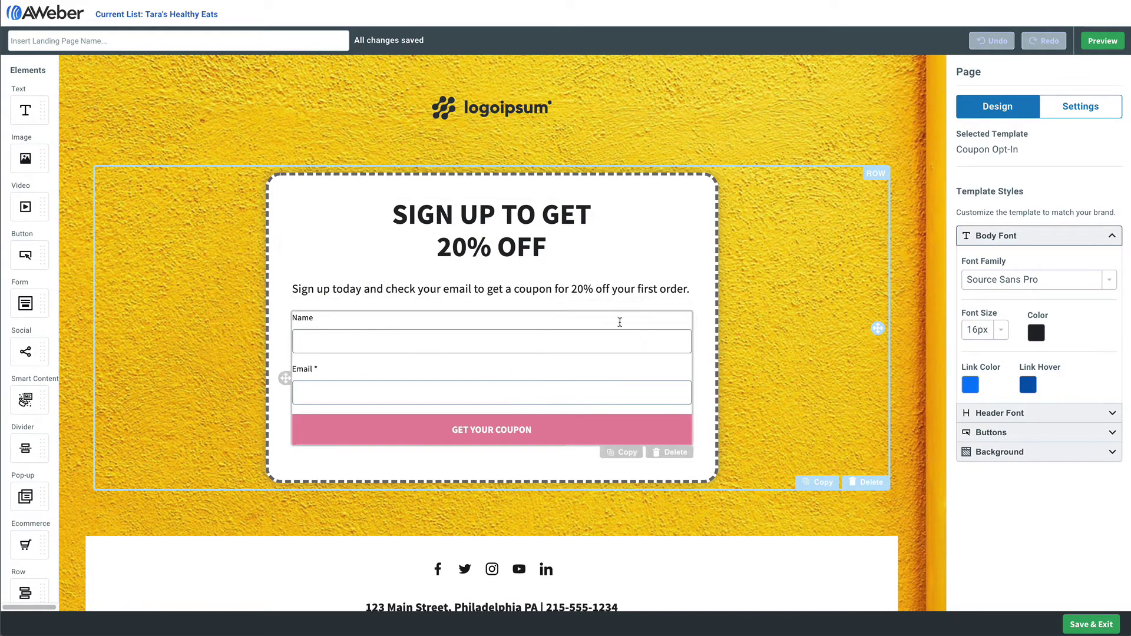
- Replace the headline with 'Sign up to my weekly newsletter and get 20% OFF my new cookbook' and delete the subtitle
triple_click(498, 215)
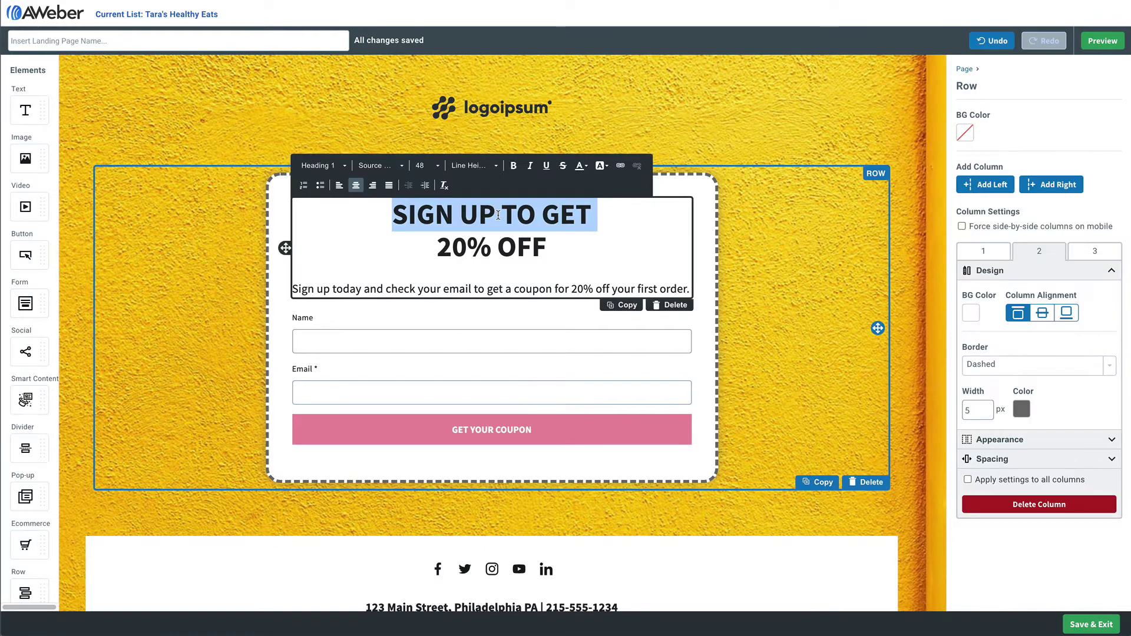
type("Sign up to m")
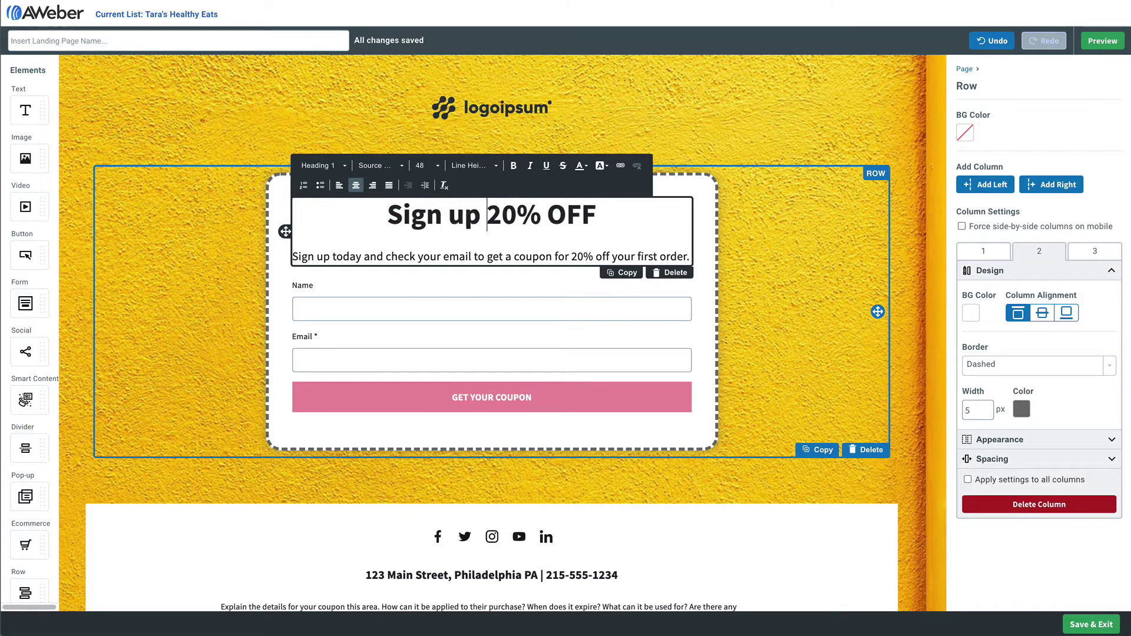
type("y weekly news")
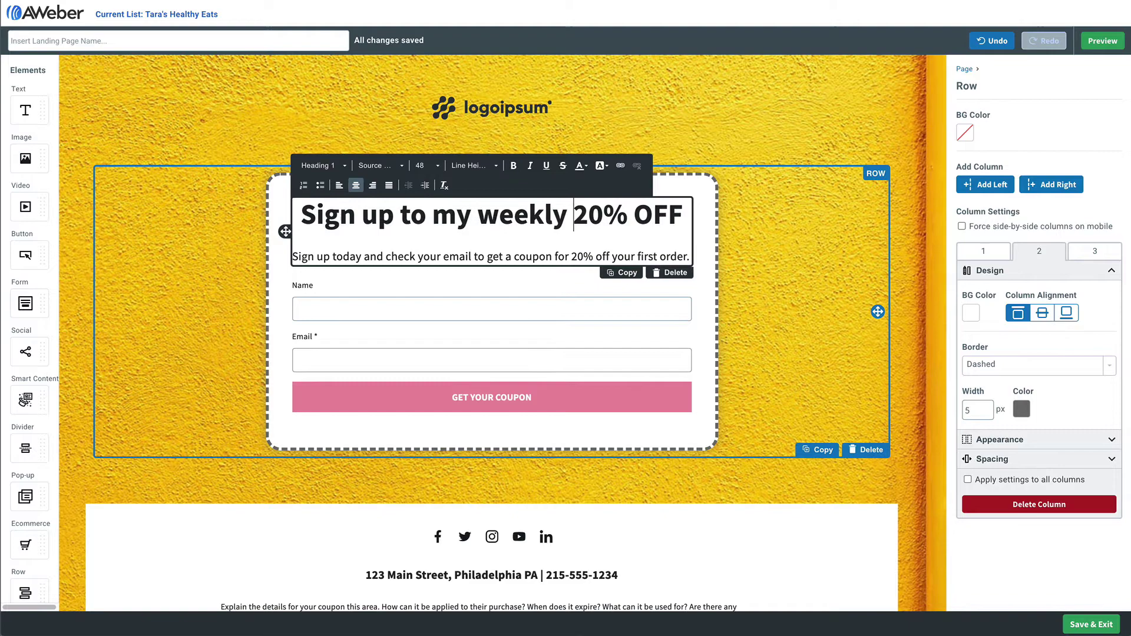
type("letter and")
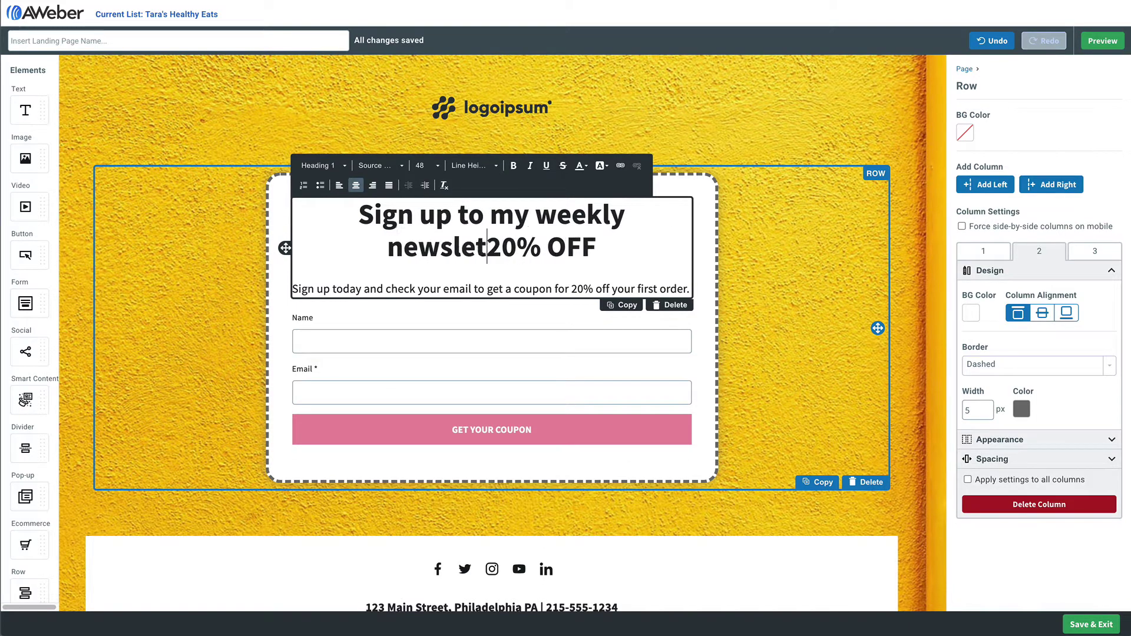
type(" get 20%")
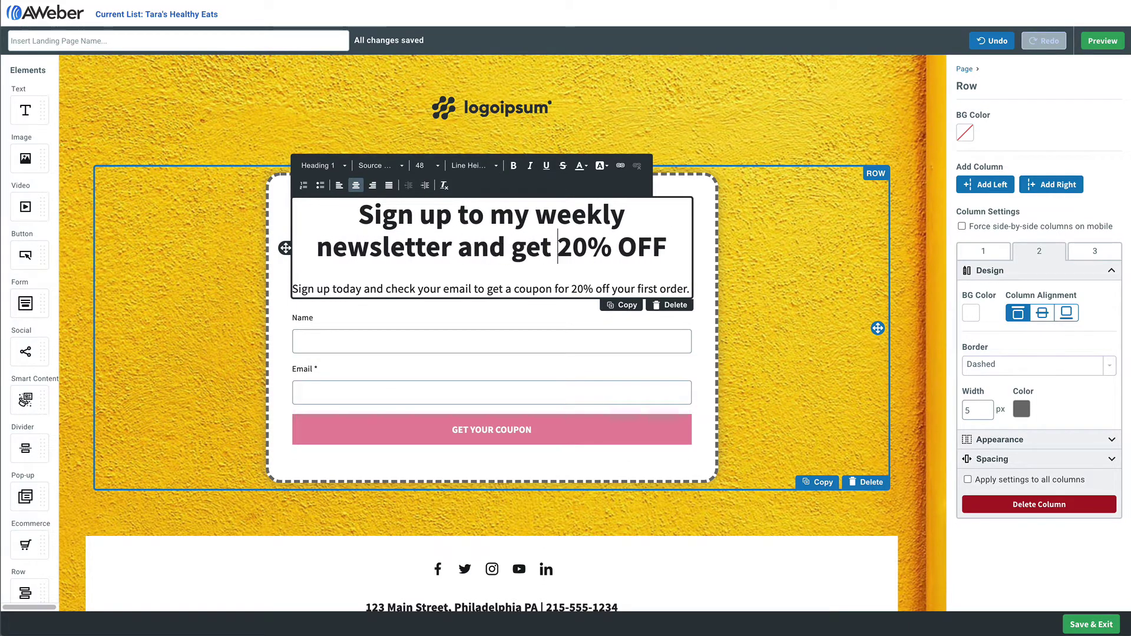
type(" OFF my ne")
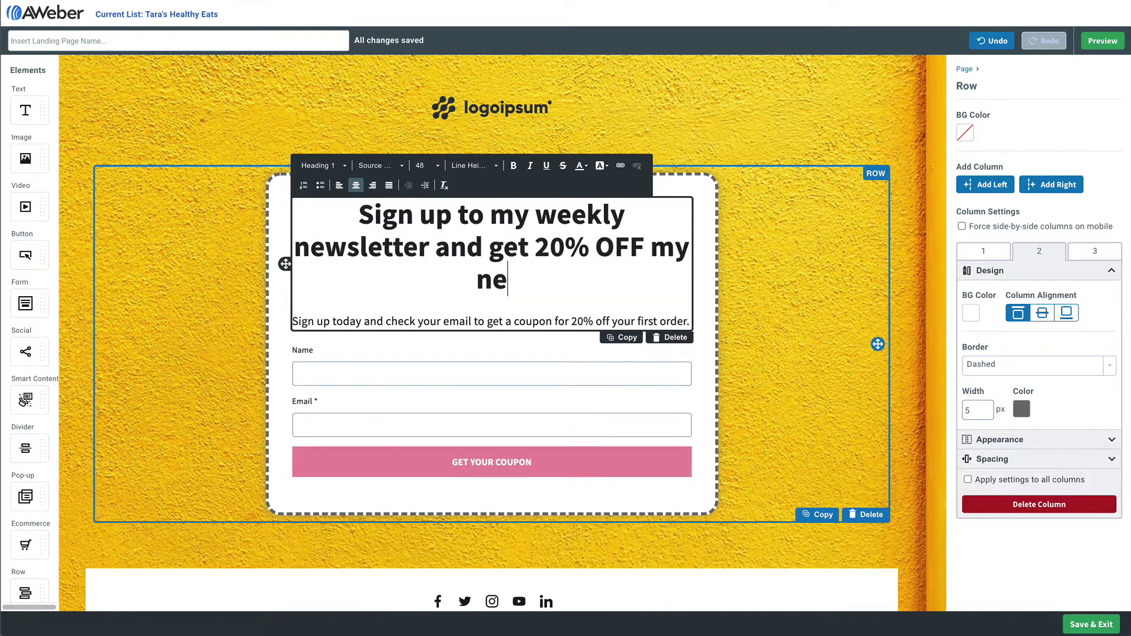
type("w cookbook")
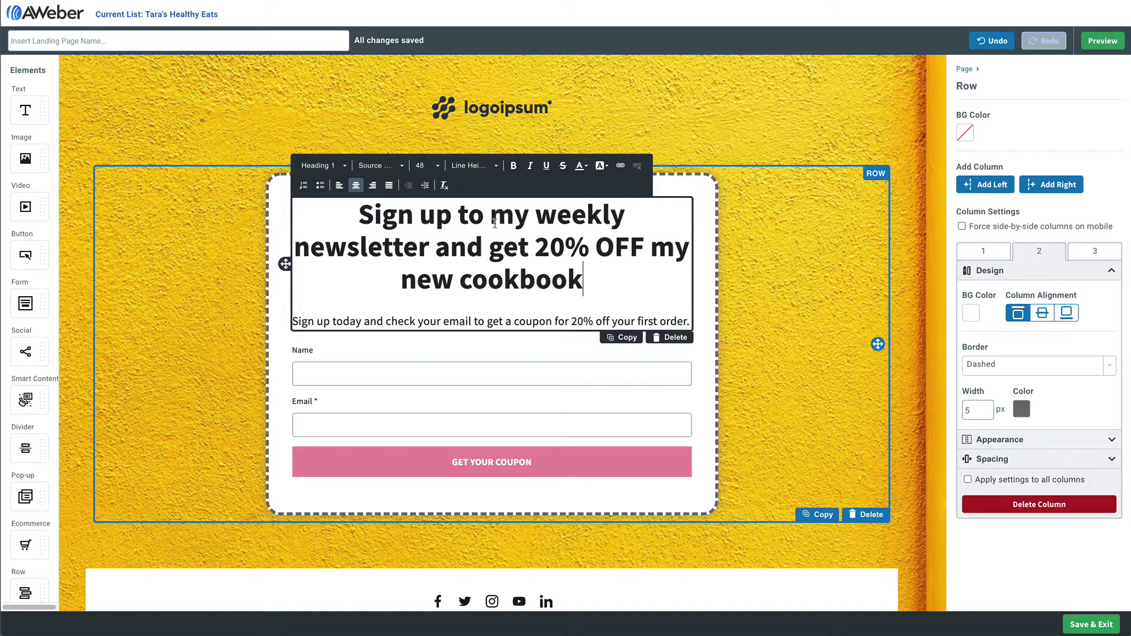
triple_click(485, 322)
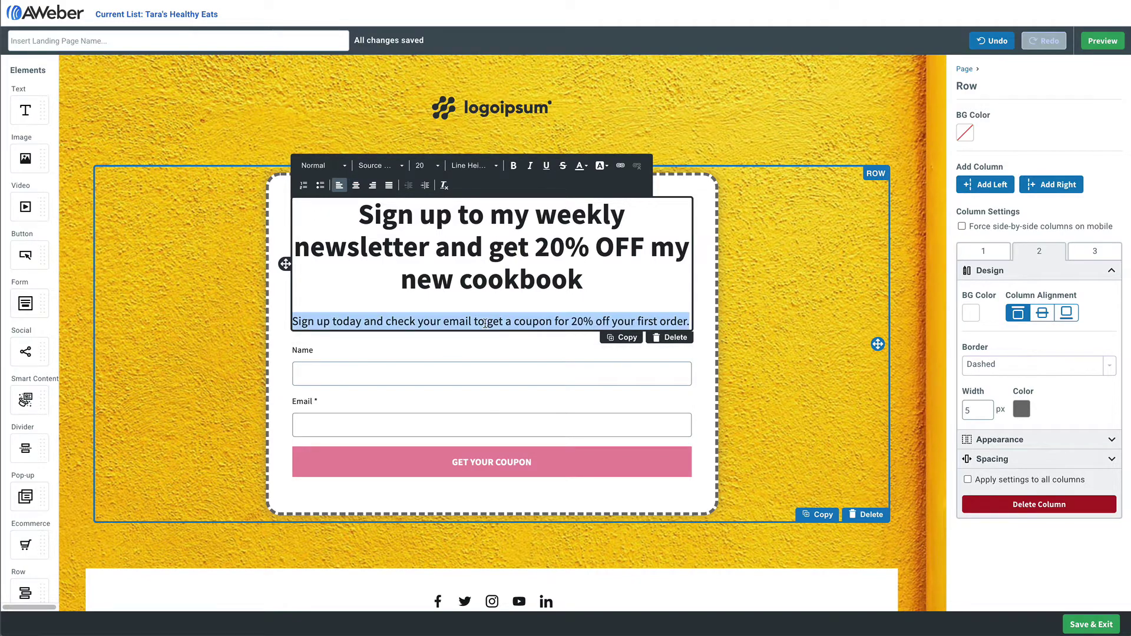
key("BackSpace")
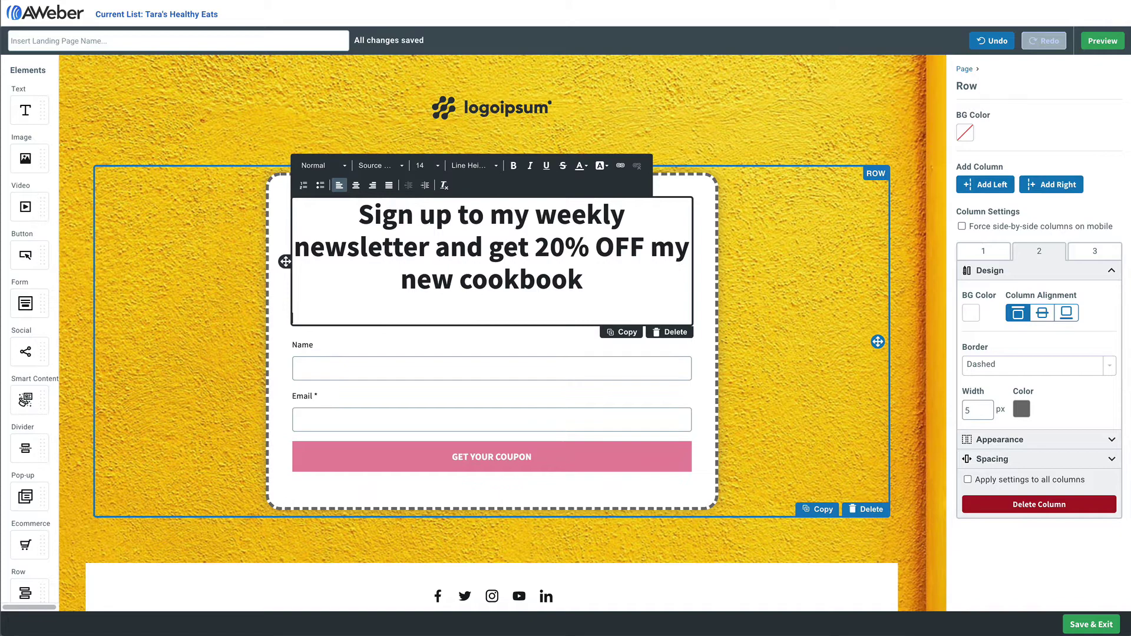
- Add the tag 'coupon' to the signup form's Submission settings so every submitter gets it
left_click(510, 458)
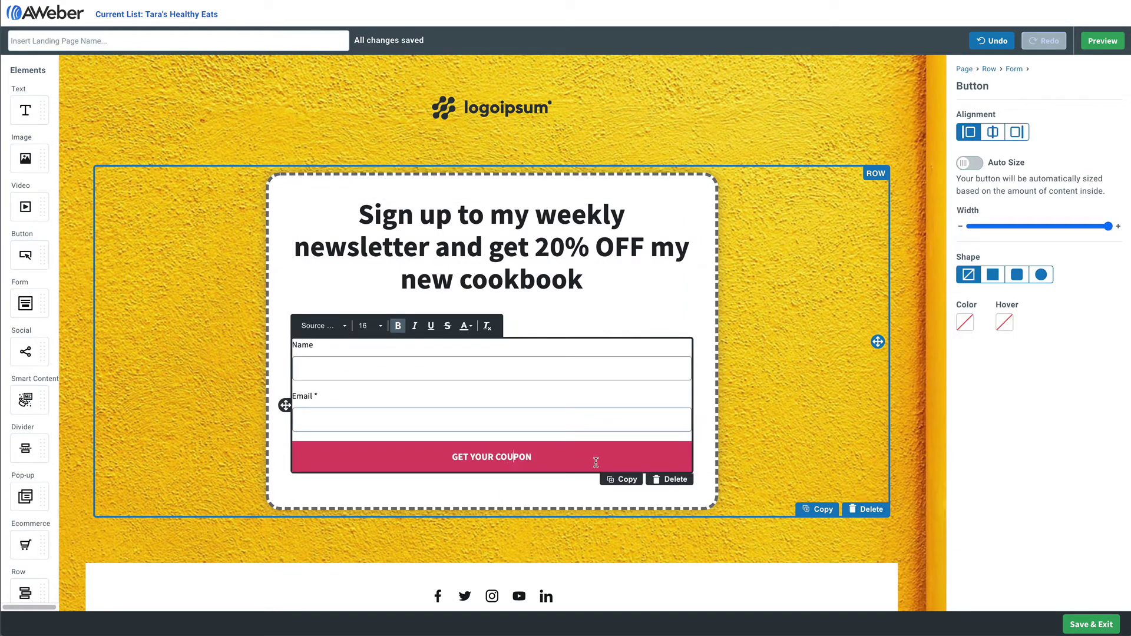
left_click(610, 406)
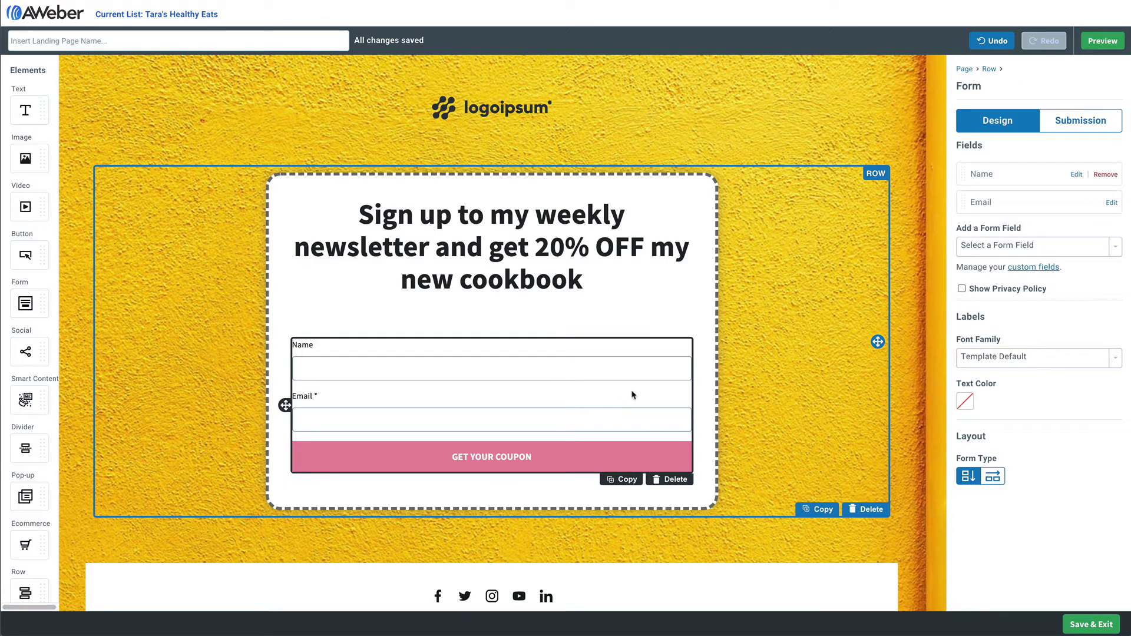
left_click(1076, 127)
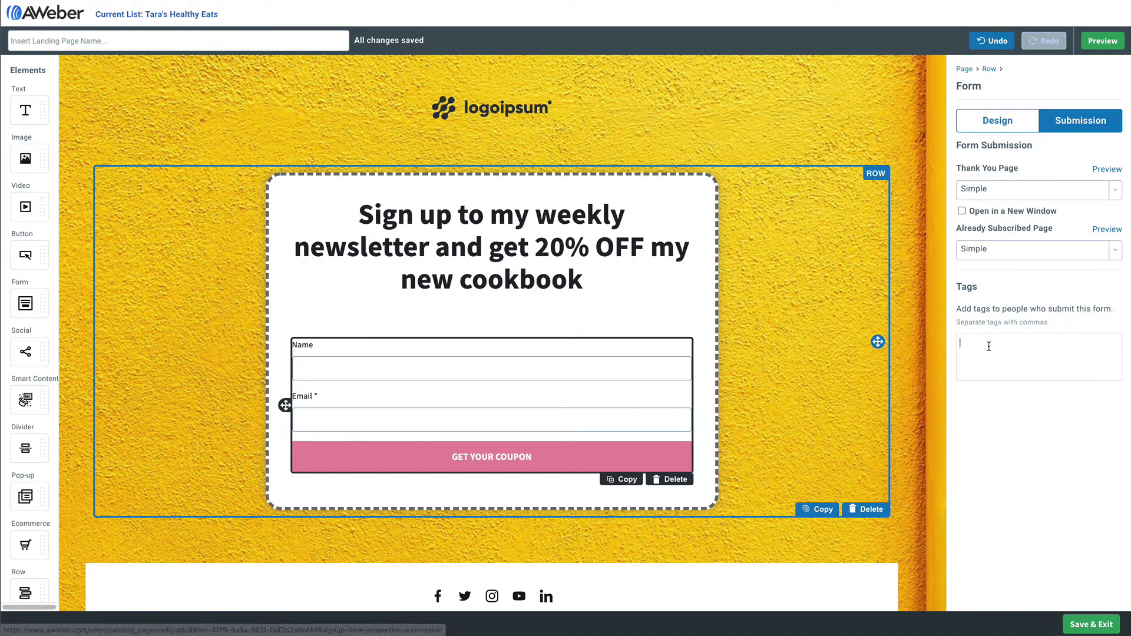
type("coupon")
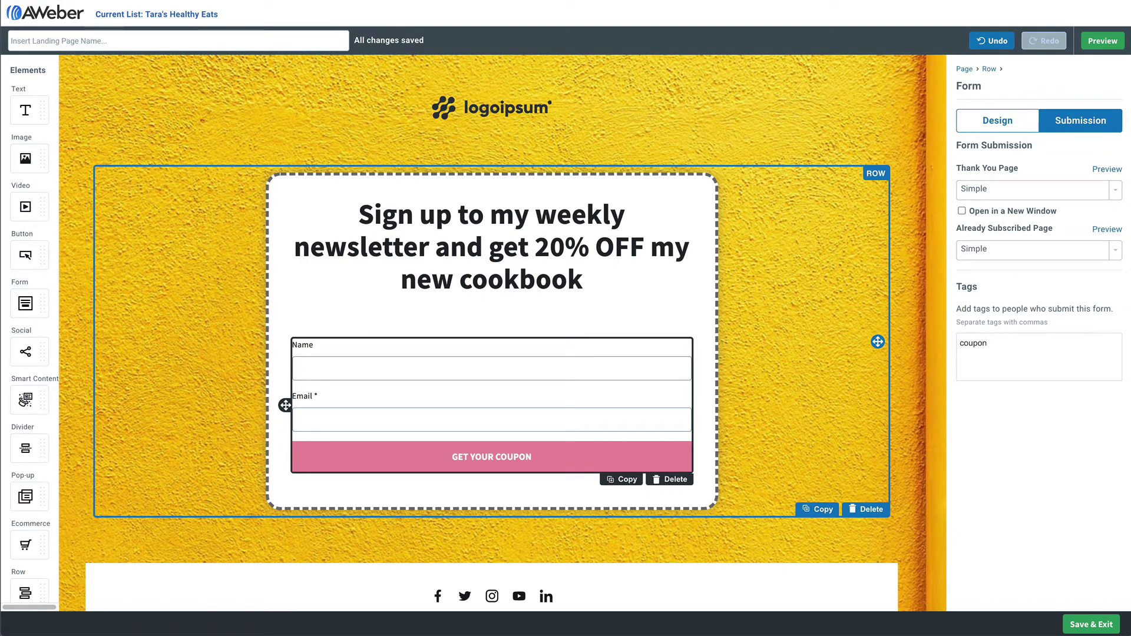
key("Return")
- Save the landing page and go to the Campaigns list under Messages
left_click(1075, 628)
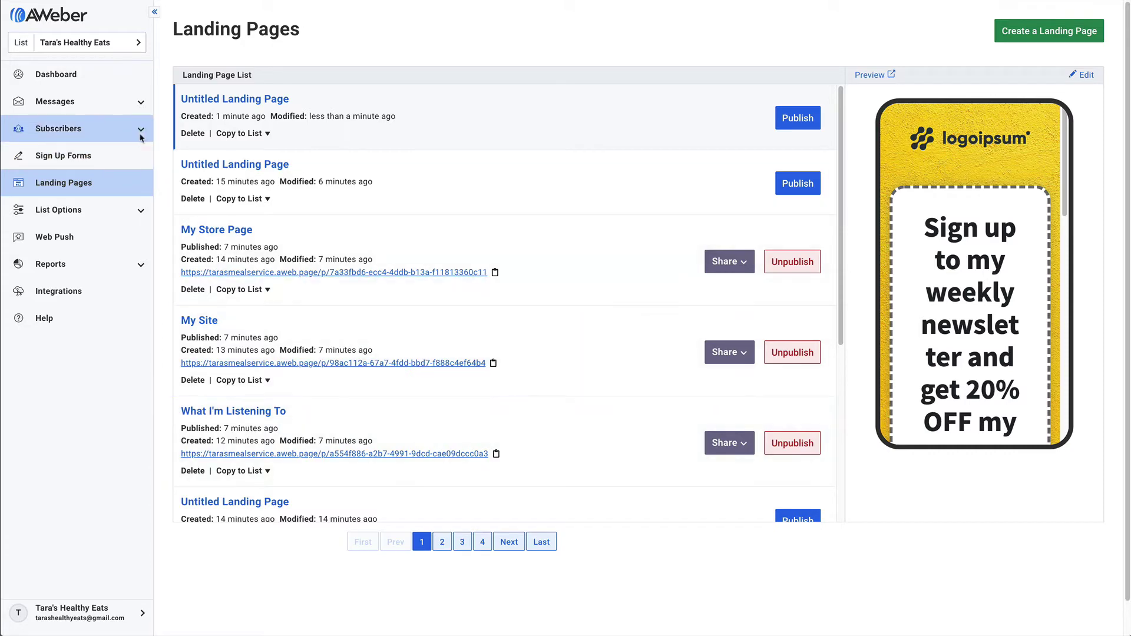
left_click(141, 105)
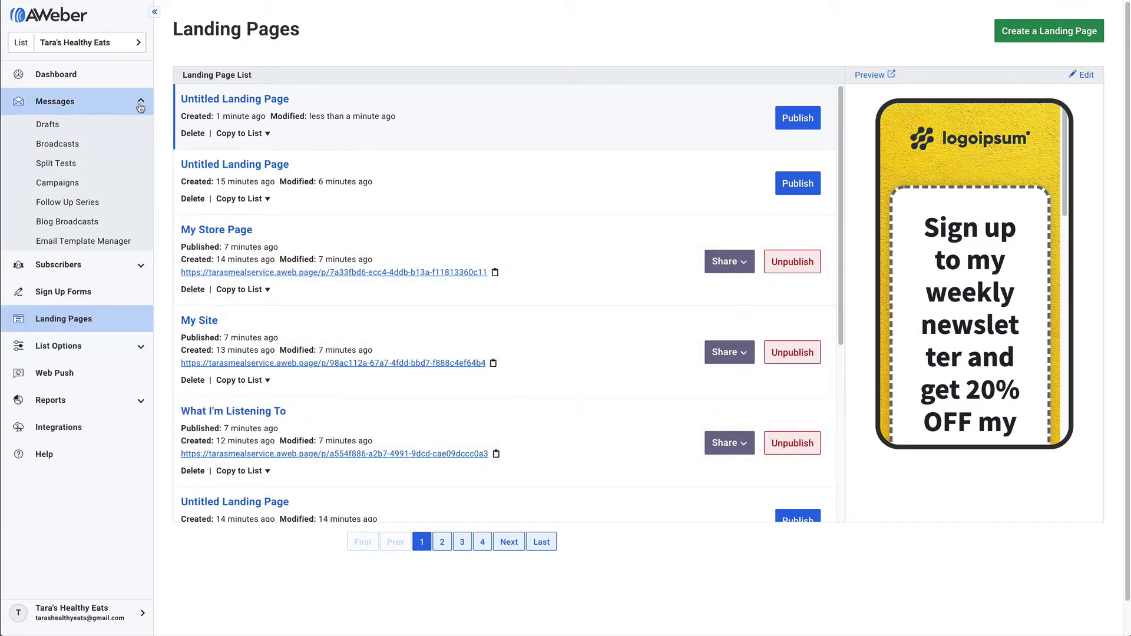
left_click(77, 187)
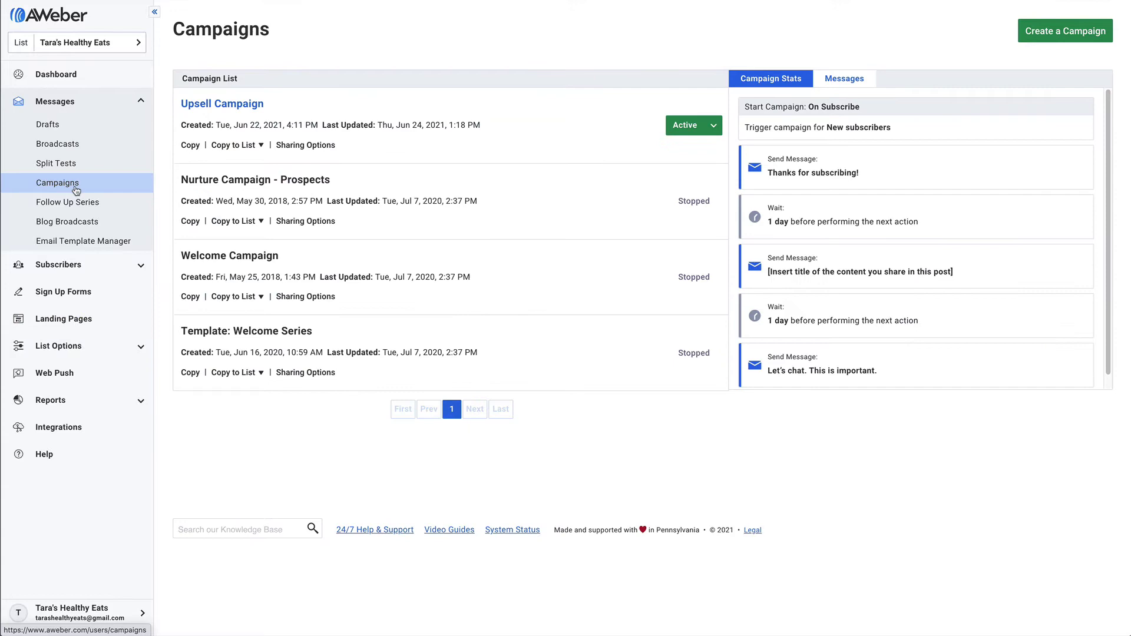
- Create a new Coupon Campaign draft based on the Welcome Series template
left_click(1076, 41)
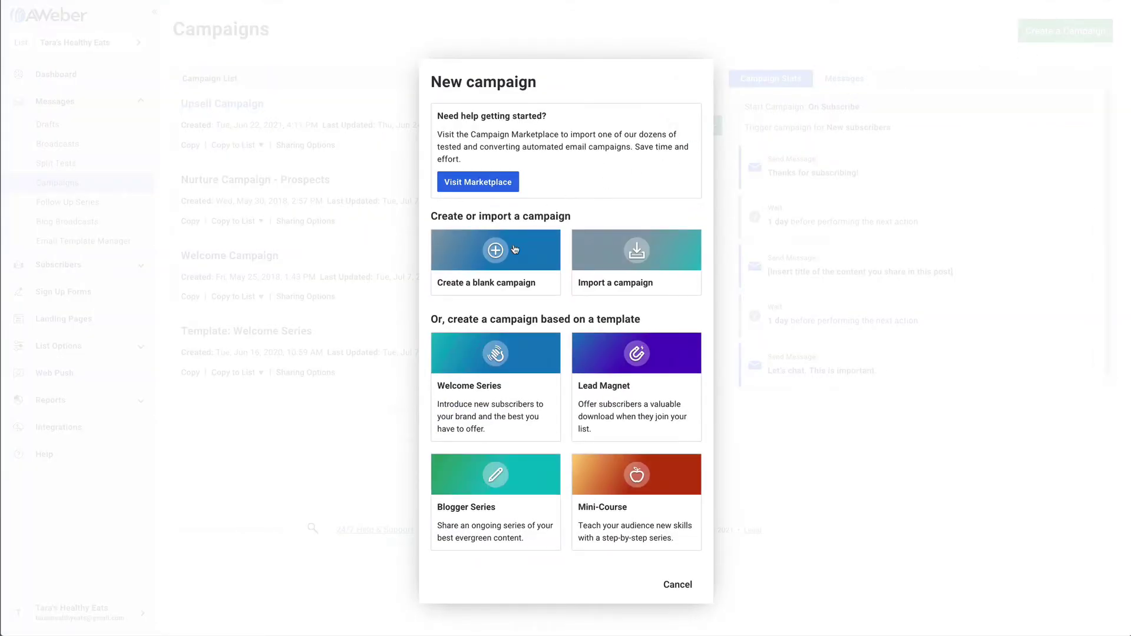
left_click(492, 375)
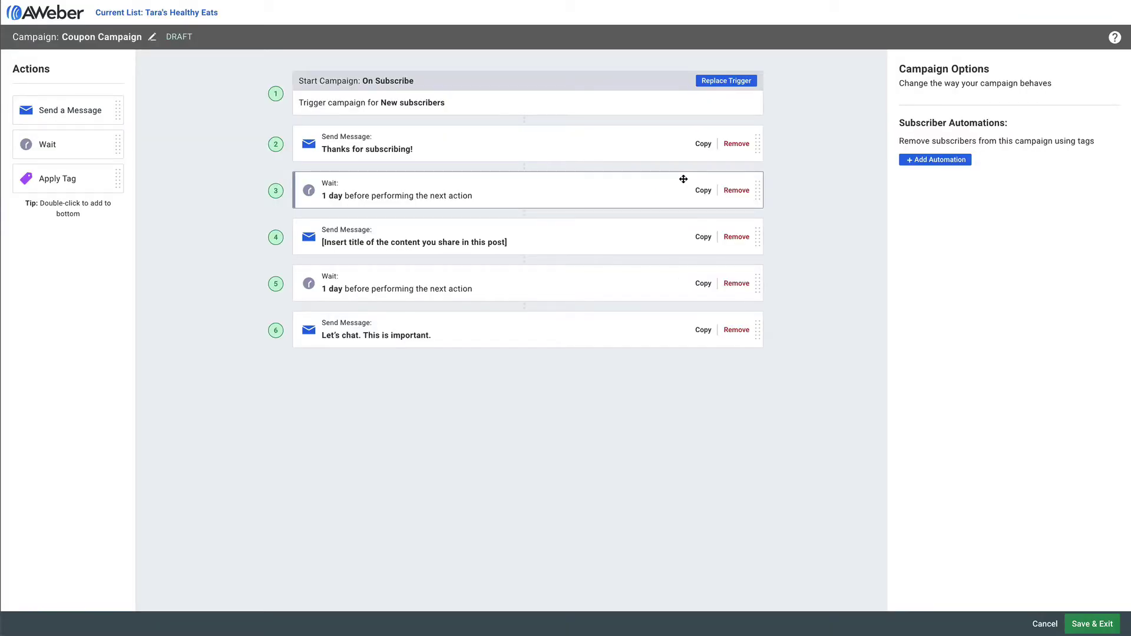
- Replace the On Subscribe trigger with Tag Applied 'coupon', then select the Thanks for subscribing! message
left_click(742, 85)
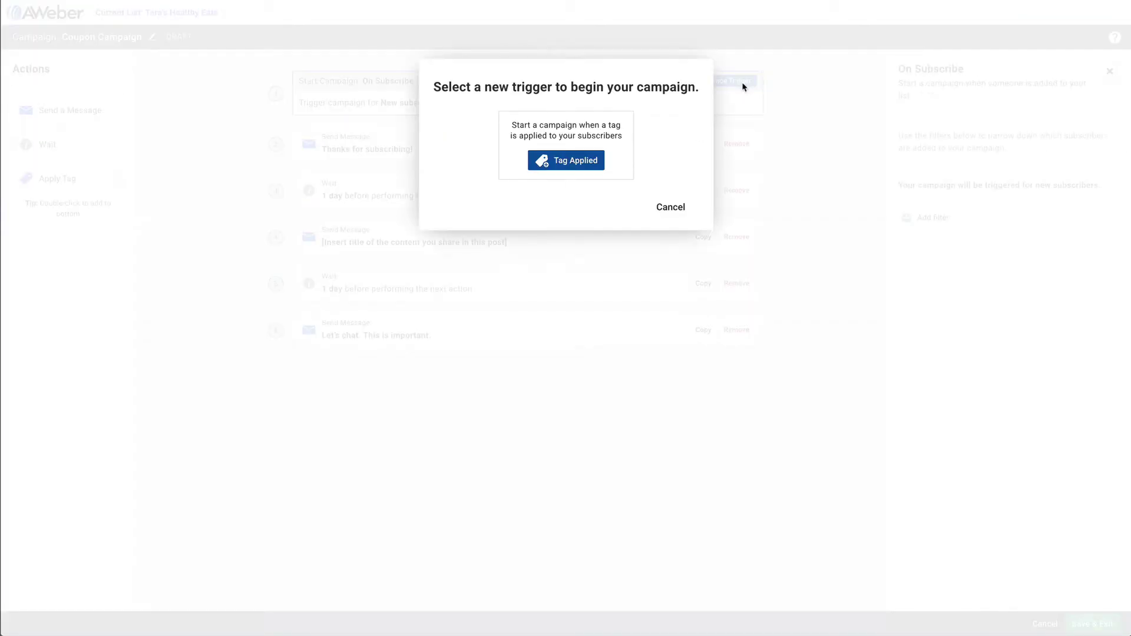
left_click(579, 163)
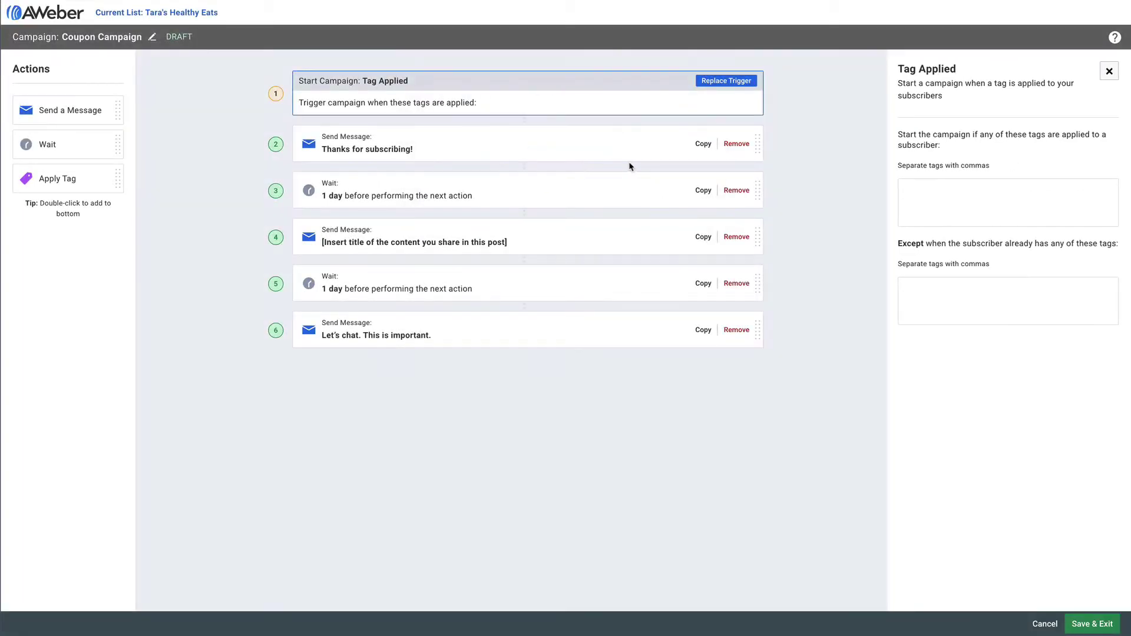
left_click(938, 183)
type("cou")
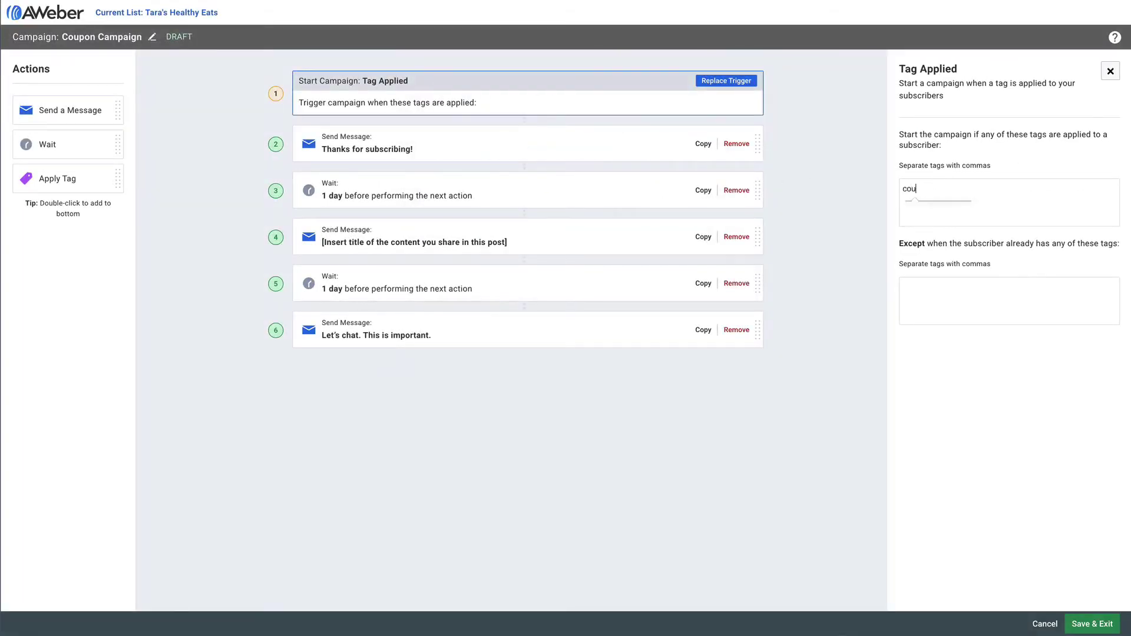
type("pon")
key("Return")
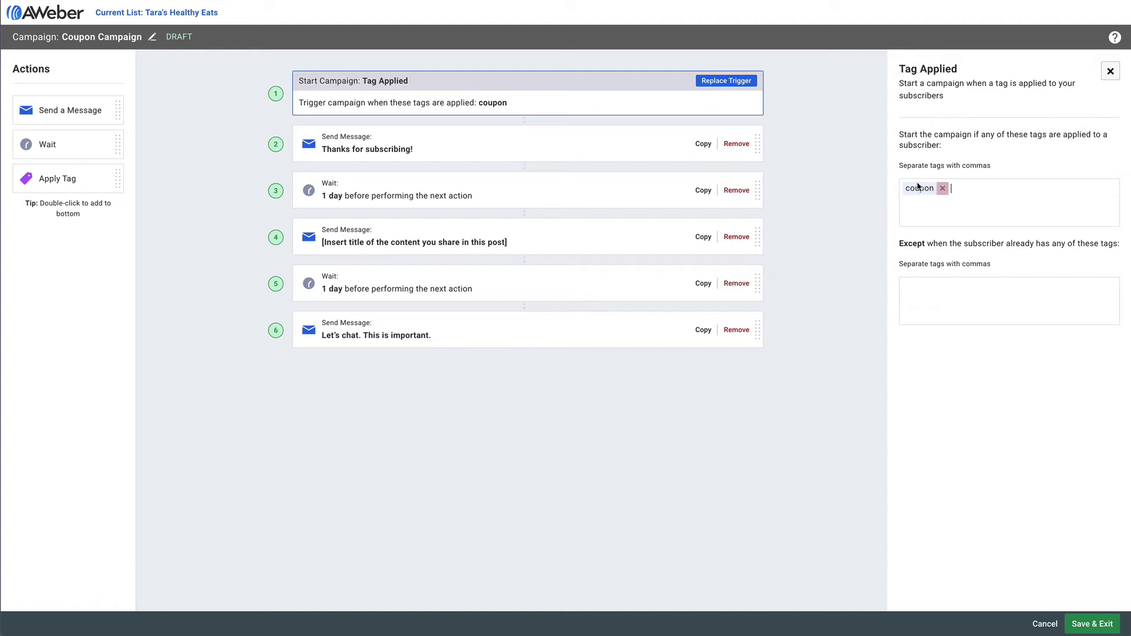
left_click(439, 145)
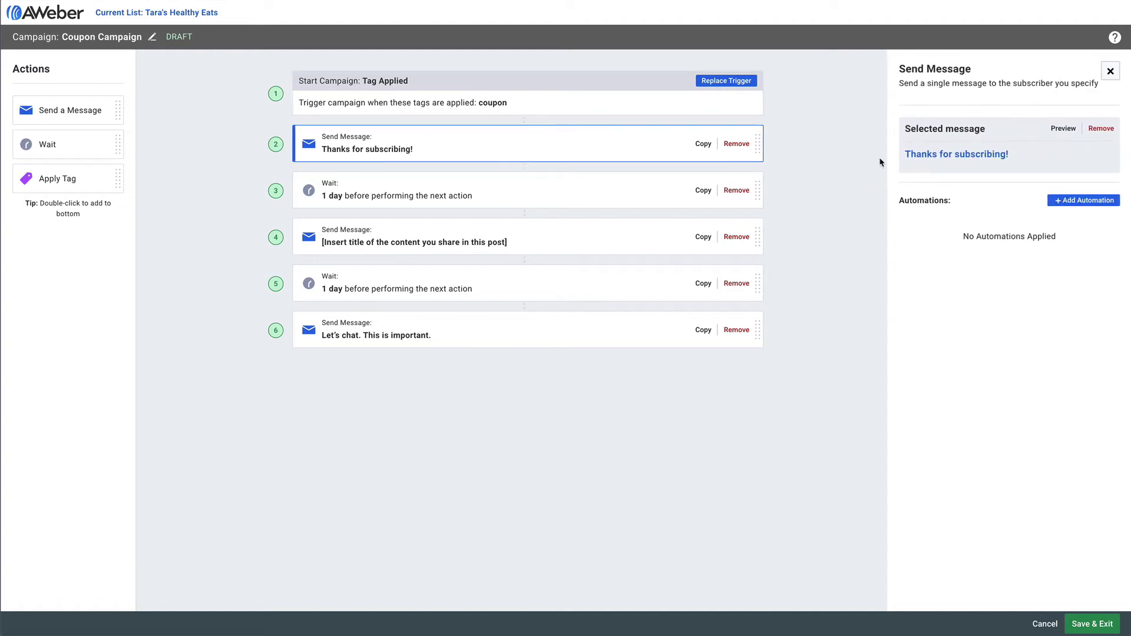
- Put a 25%-off in-store coupon block above the greeting of the Thanks for subscribing! email and save
left_click(948, 155)
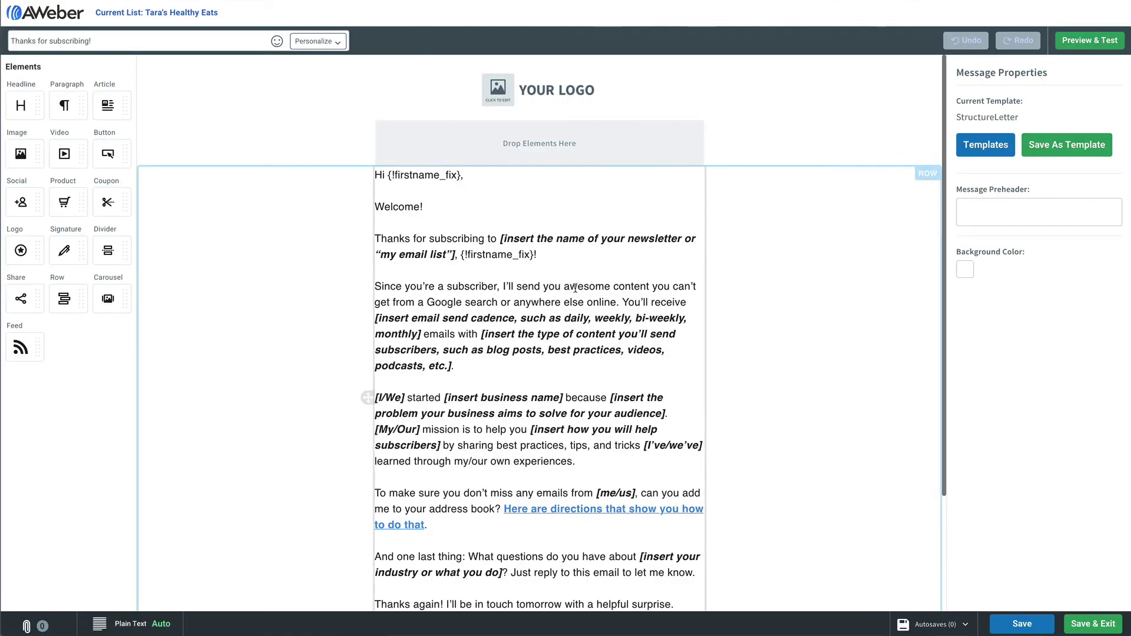
scroll(581, 305, "down", 3)
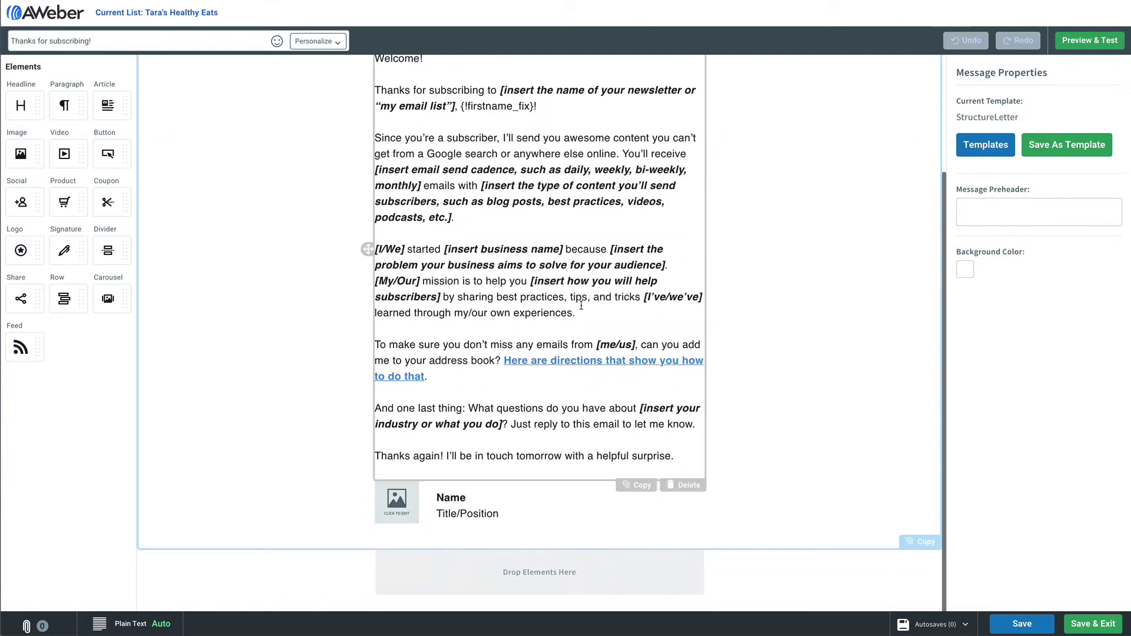
scroll(581, 305, "up", 3)
scroll(581, 304, "down", 3)
scroll(581, 305, "up", 3)
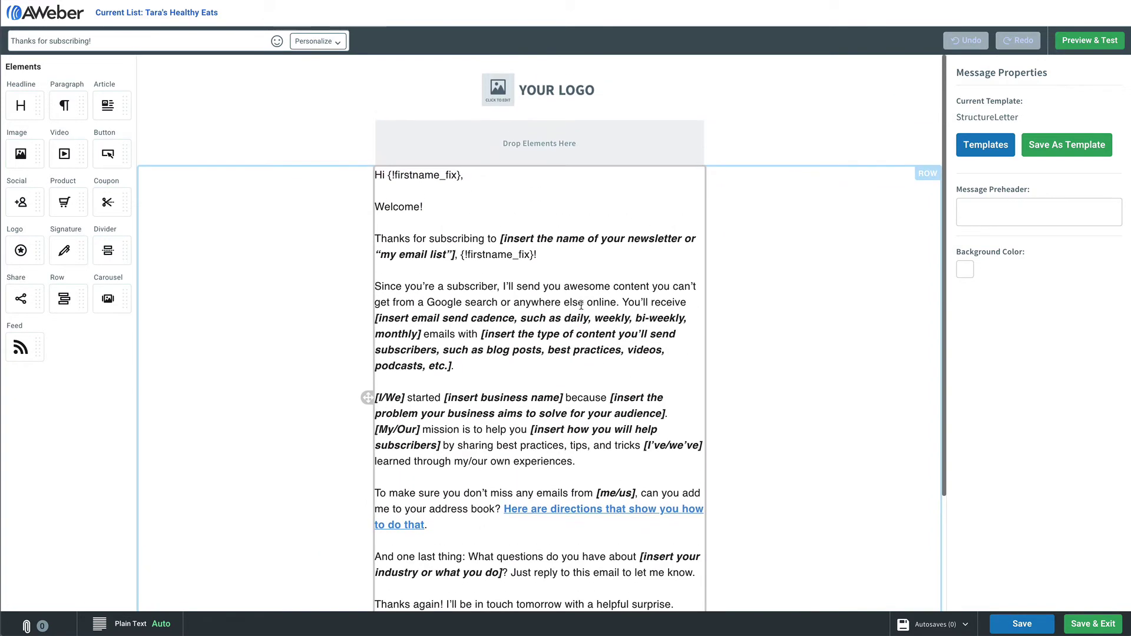
scroll(581, 304, "down", 1)
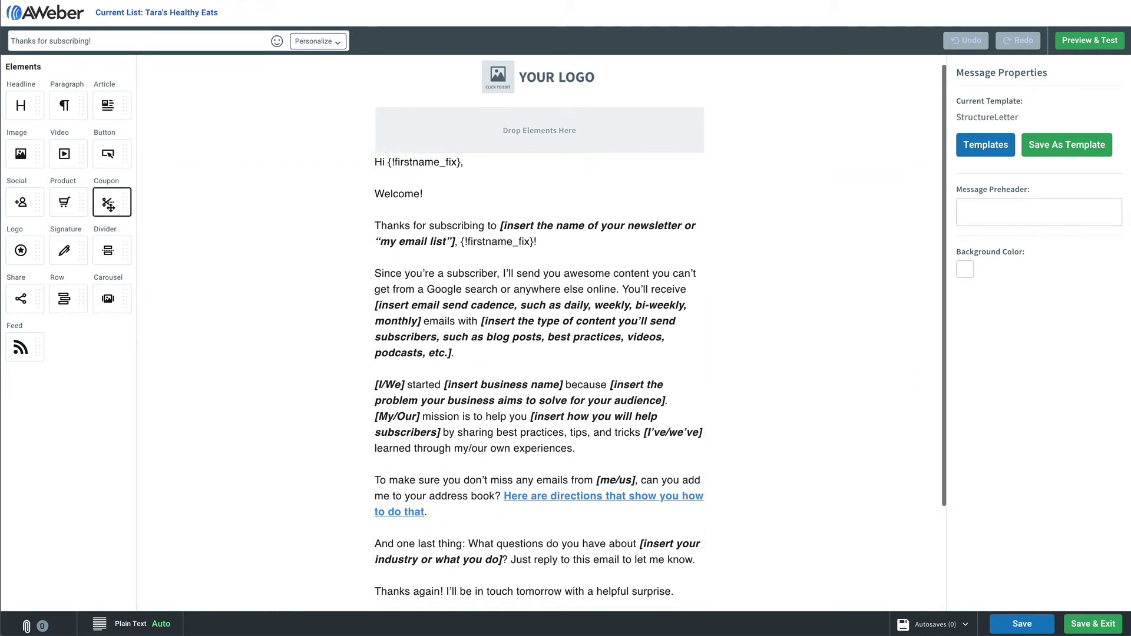
left_click_drag(108, 203, 465, 220)
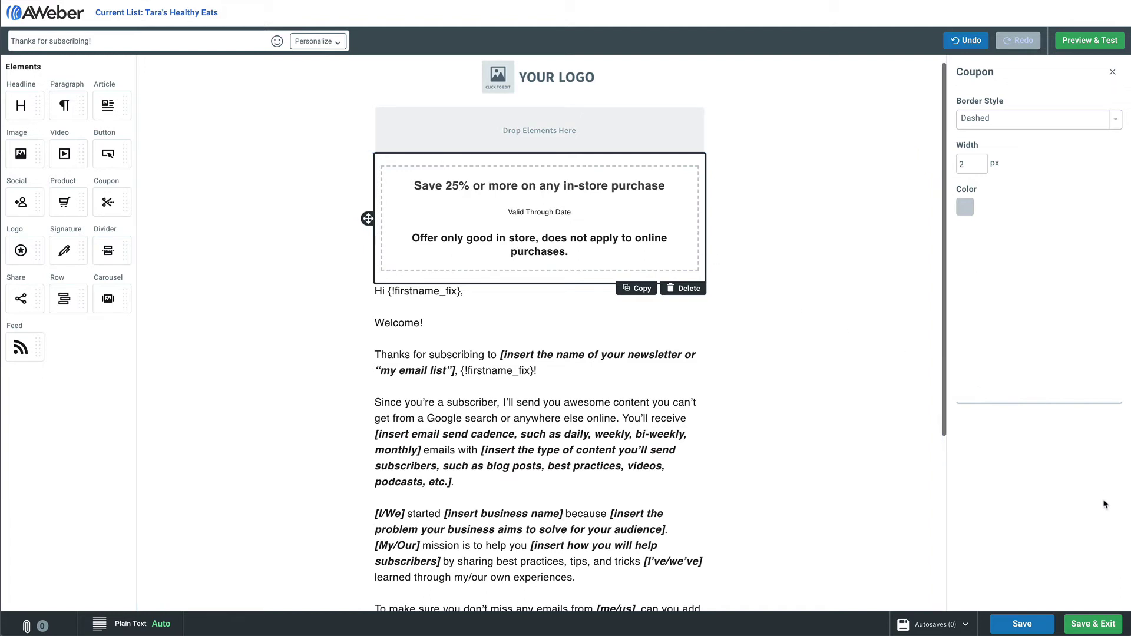
left_click(1093, 623)
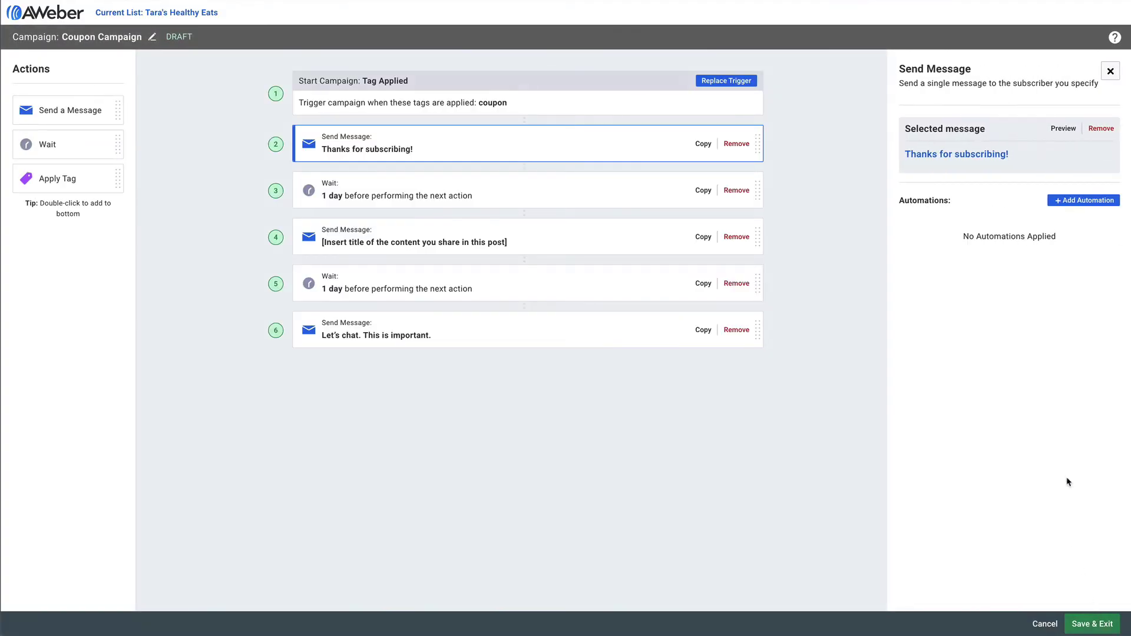
- Add an automation that tags subscribers 'received coupon' when they open the Thanks for subscribing! message
left_click(1067, 201)
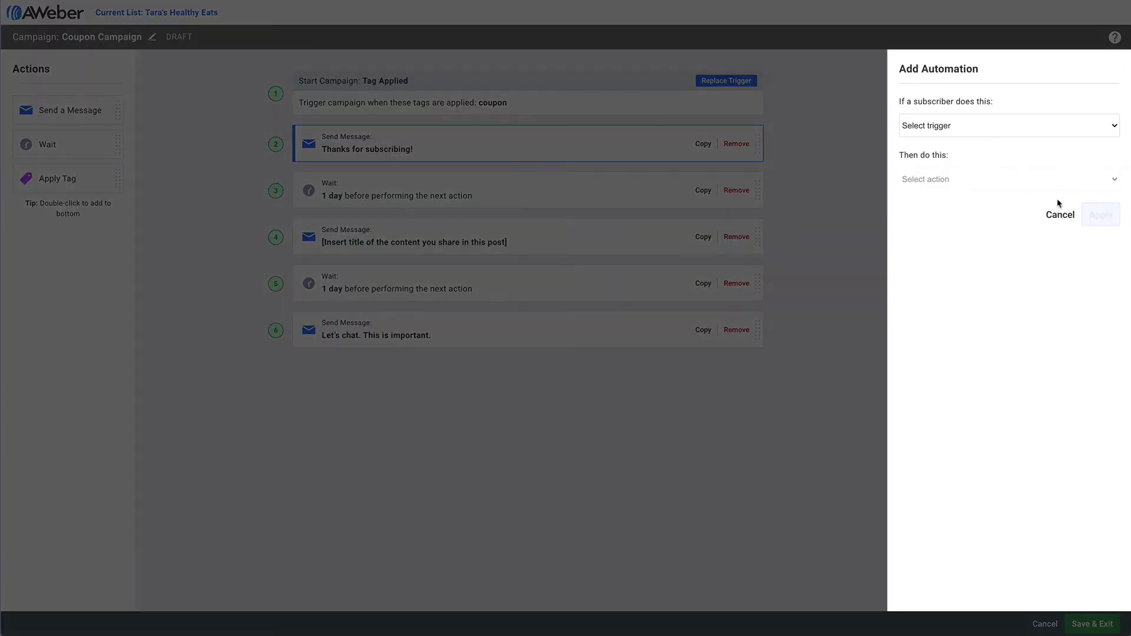
left_click(1000, 126)
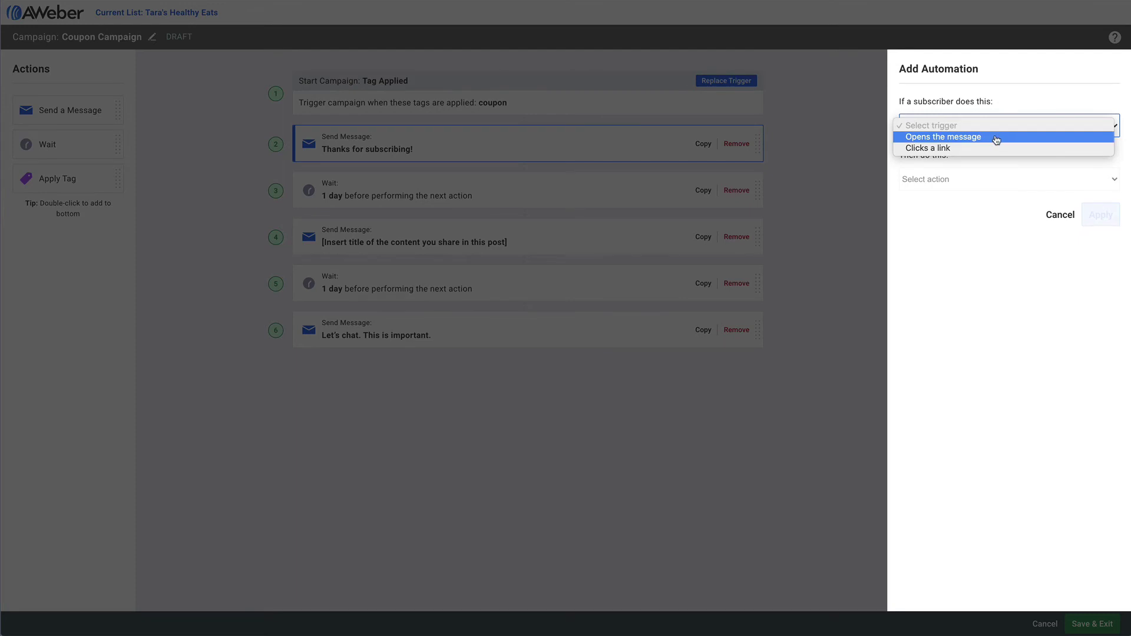
left_click(995, 137)
left_click(979, 180)
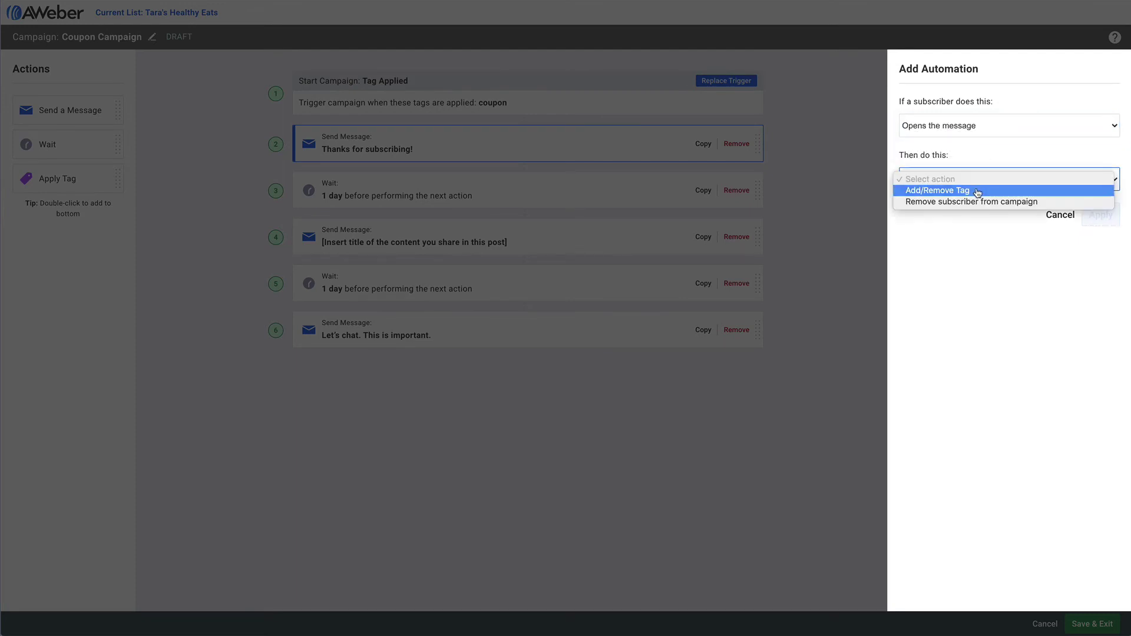
left_click(979, 191)
left_click(959, 256)
type("re")
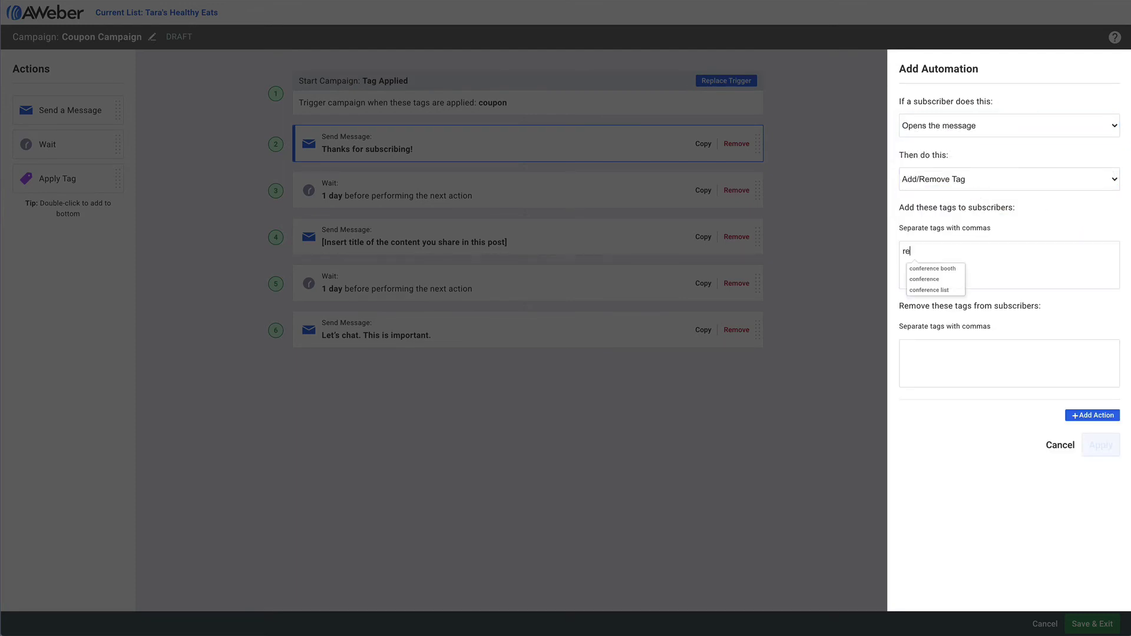
type("ceived coupon")
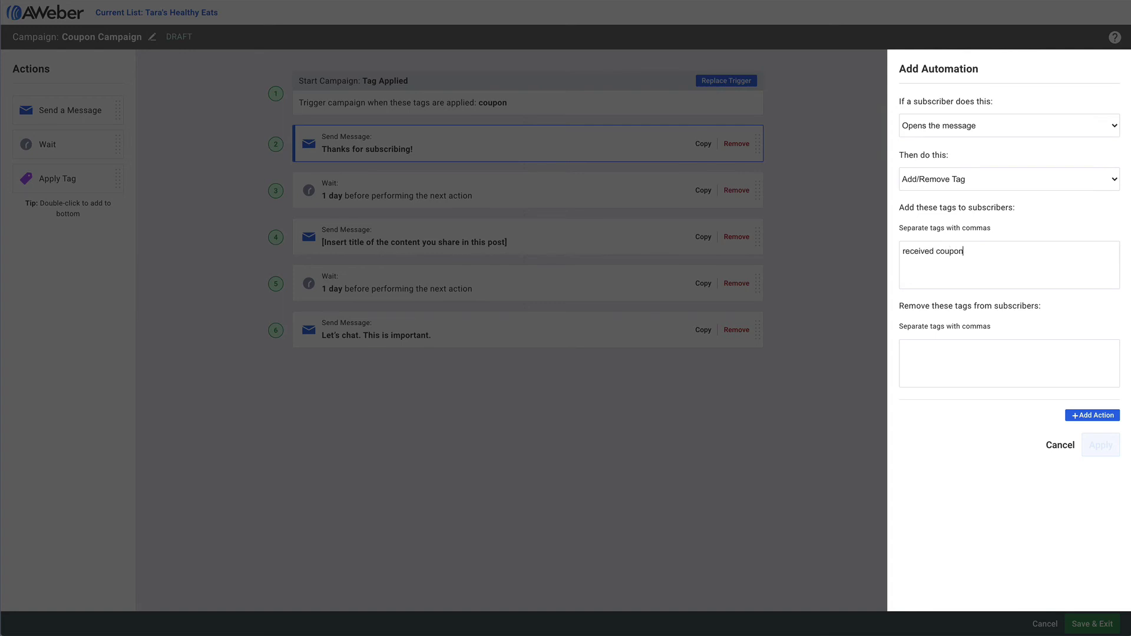
key("Return")
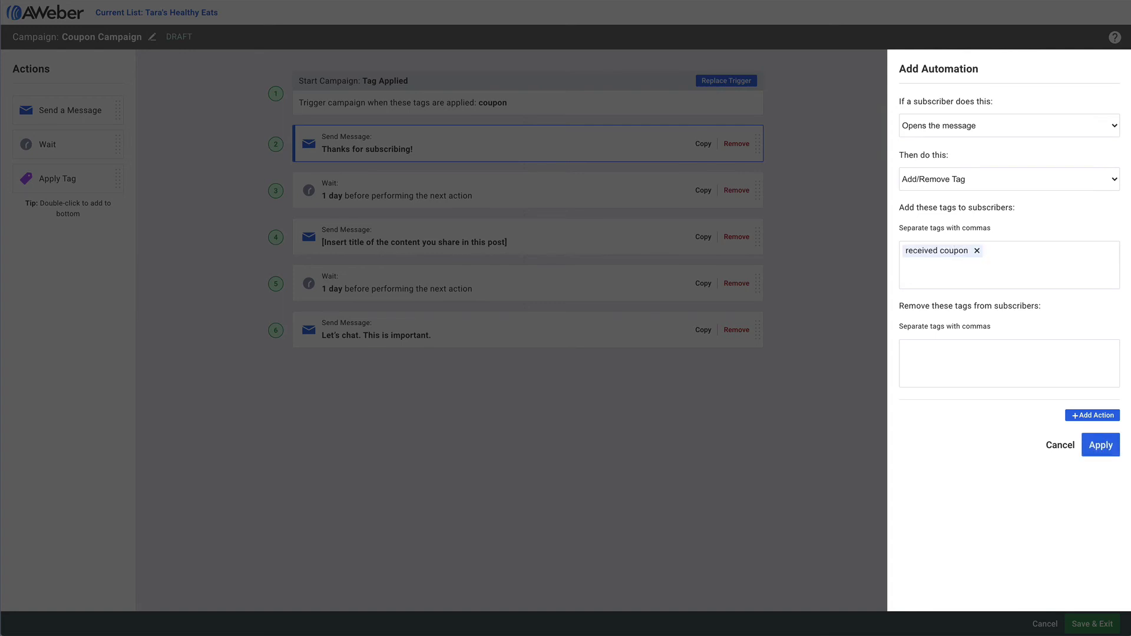
left_click(1100, 446)
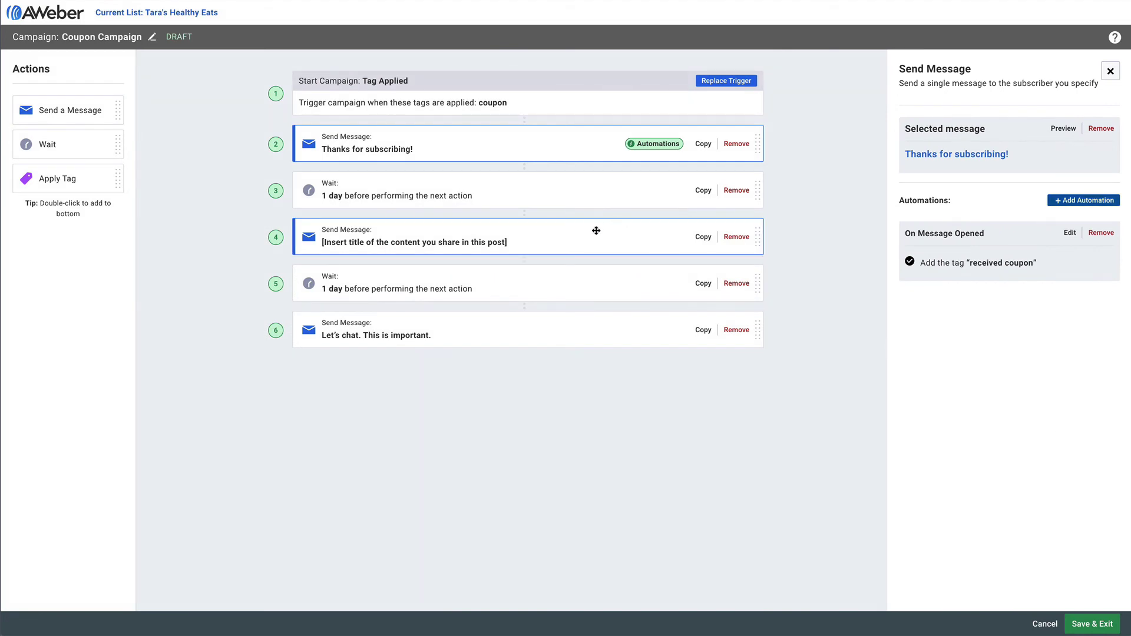
- Remove the step-5 1-day wait and the 'Let's chat. This is important.' message
left_click(736, 284)
left_click(735, 283)
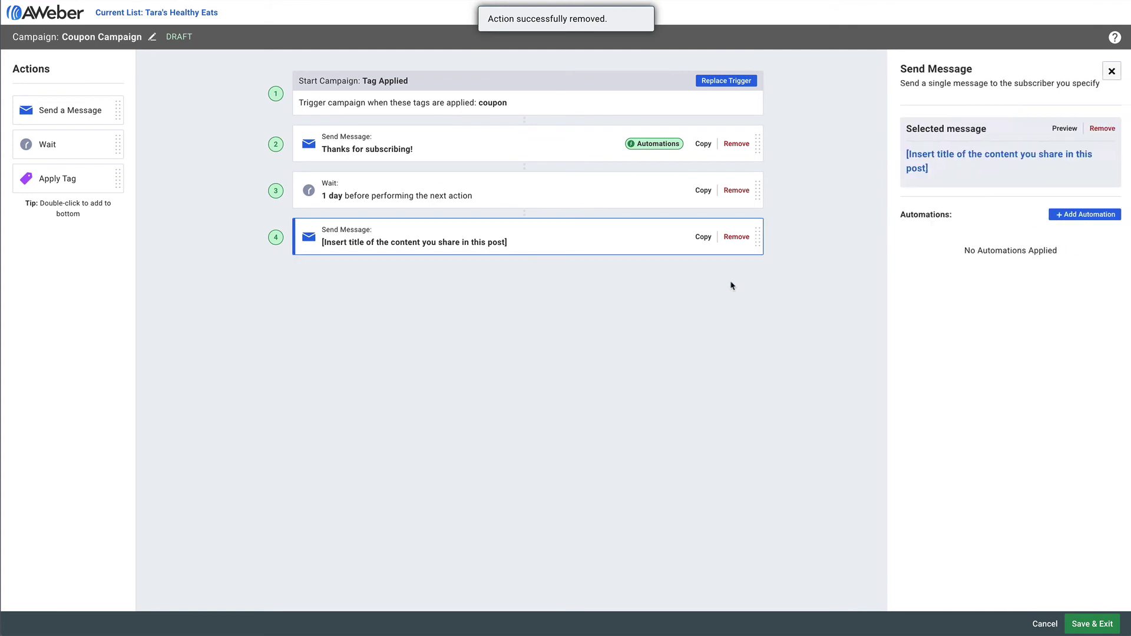